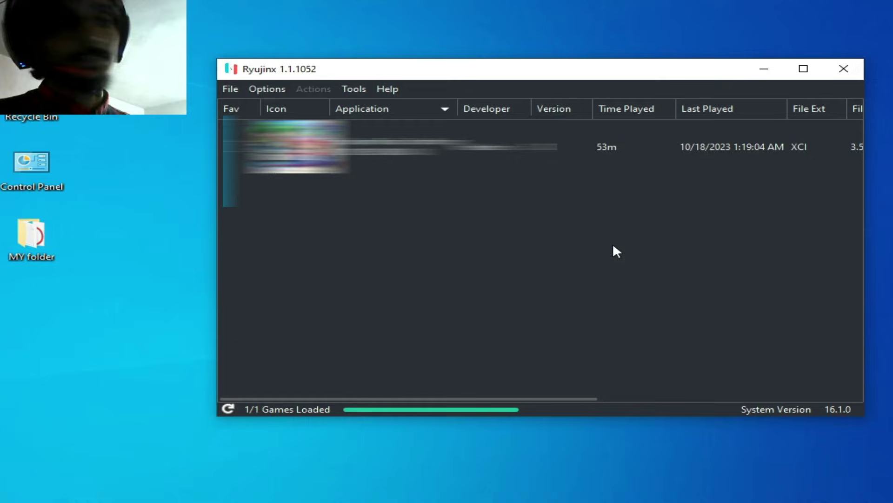
Step: Close the Ryujinx window and open the NVIDIA Control Panel from the desktop
left_click(839, 70)
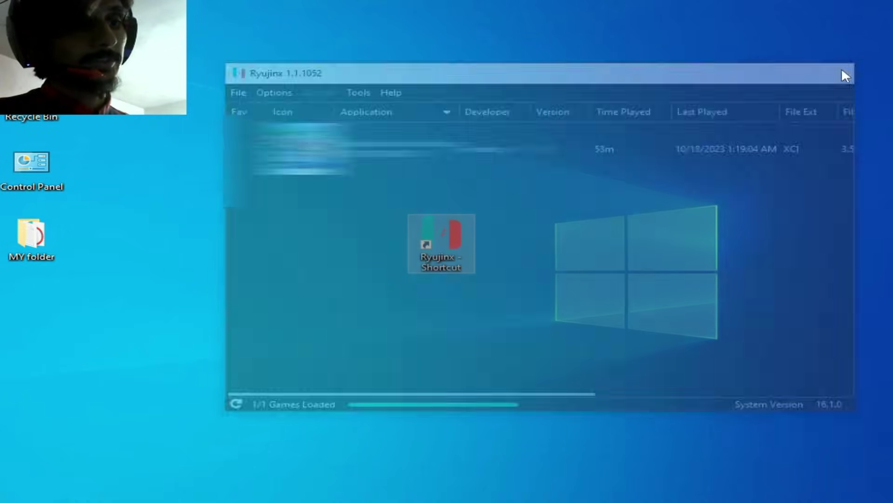
right_click(528, 124)
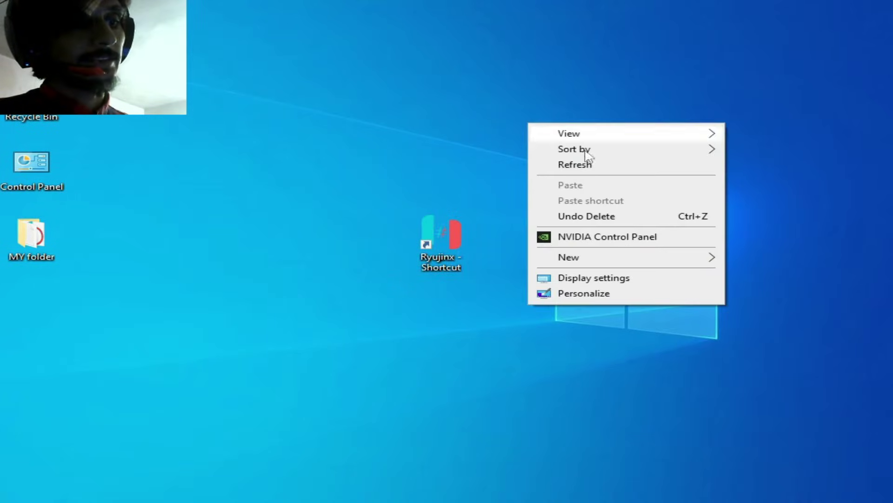
left_click(619, 245)
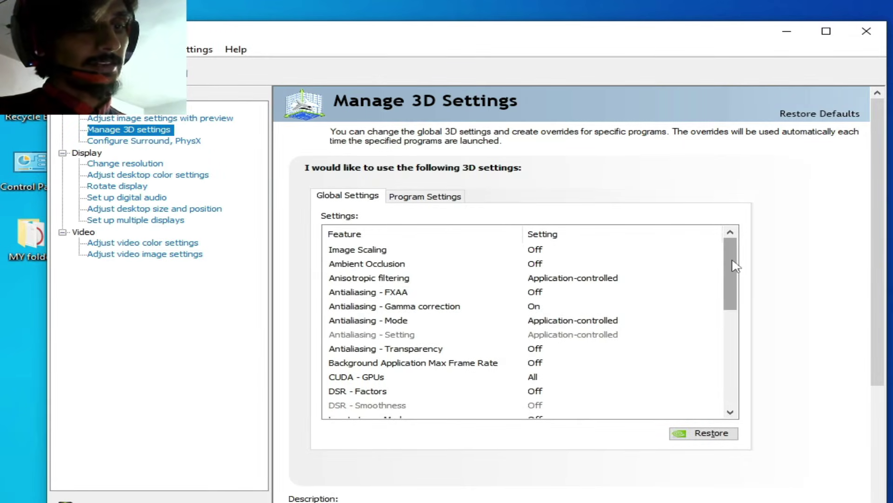
Step: Turn on Max Frame Rate in the global 3D settings and limit it to 45 FPS
left_click_drag(734, 265, 719, 290)
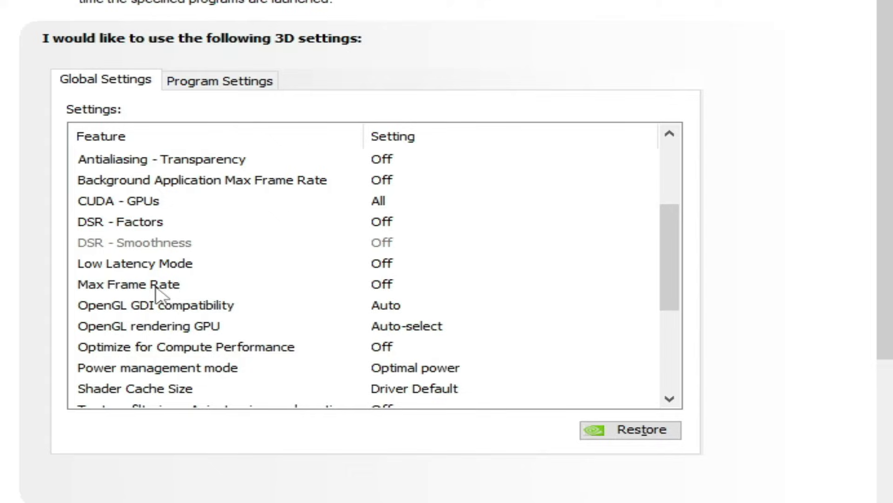
left_click(386, 287)
left_click(389, 288)
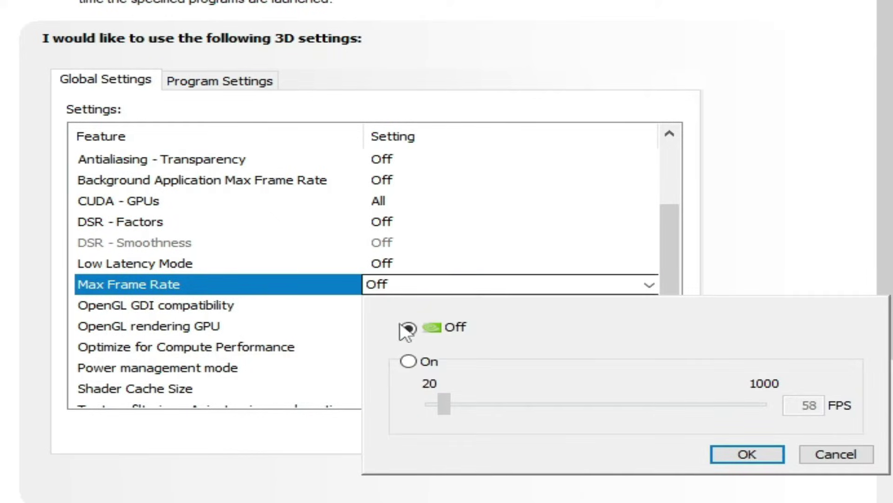
left_click(411, 362)
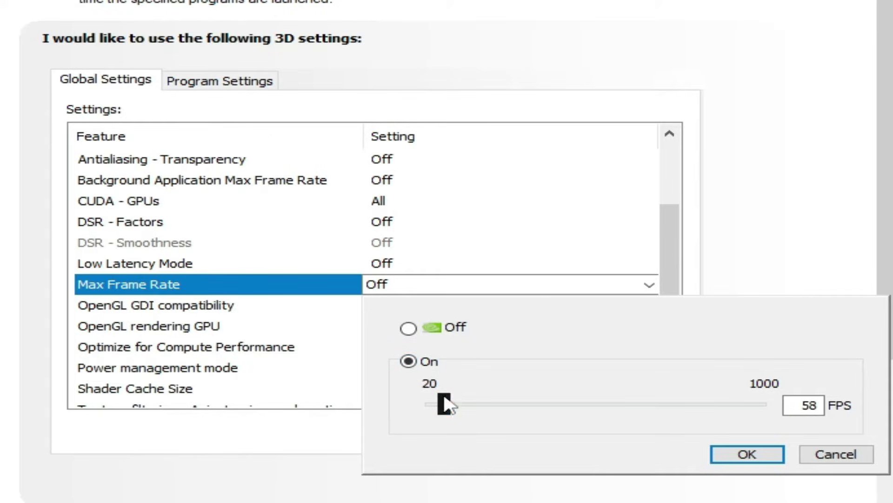
mouse_move(444, 404)
left_mouse_down()
mouse_move(471, 403)
mouse_move(458, 403)
left_mouse_up()
left_click_drag(458, 401, 447, 402)
left_click(447, 403)
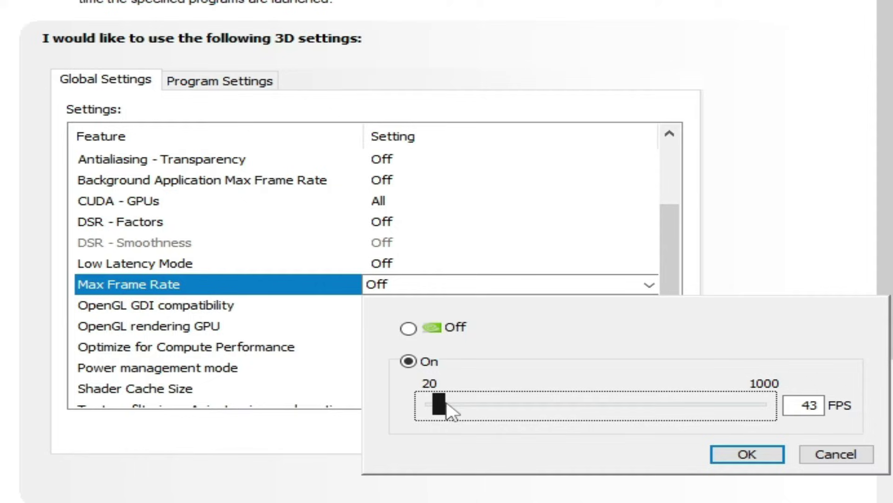
key("Right")
key("Right")
left_click(749, 456)
Step: Turn on Background Application Max Frame Rate in the global settings and set it to 45 FPS
left_click_drag(670, 278, 465, 233)
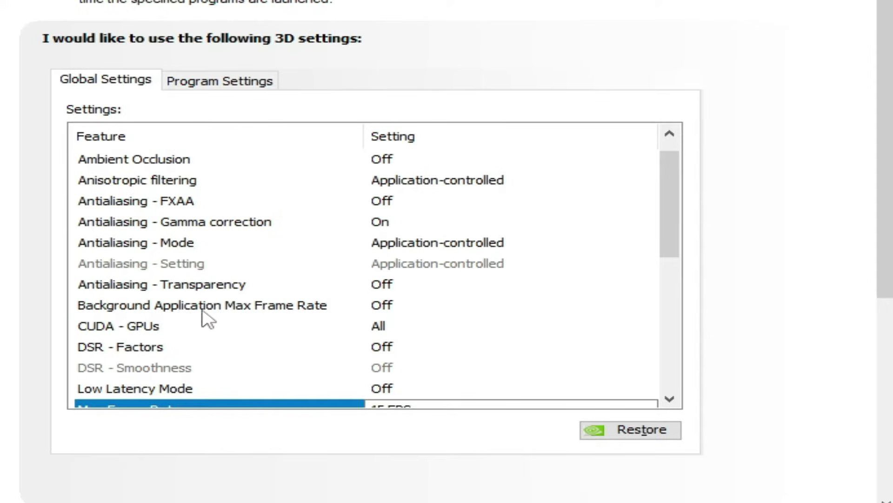
left_click(394, 304)
left_click(395, 306)
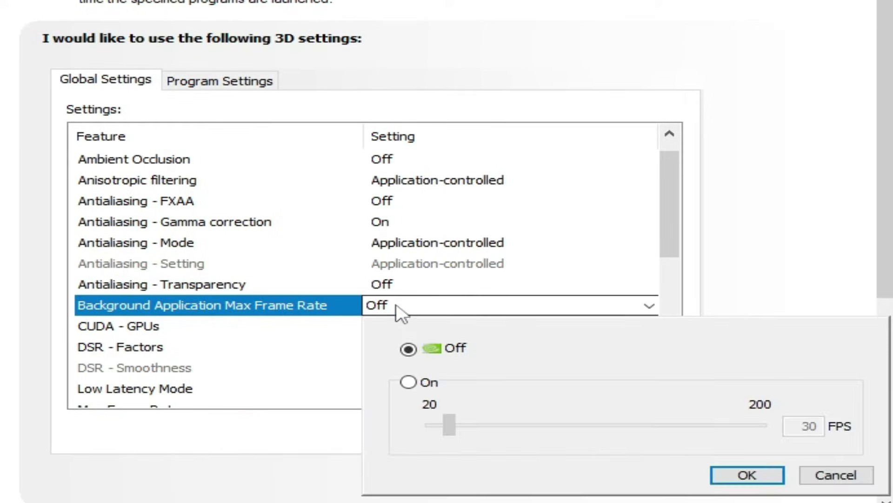
left_click(409, 382)
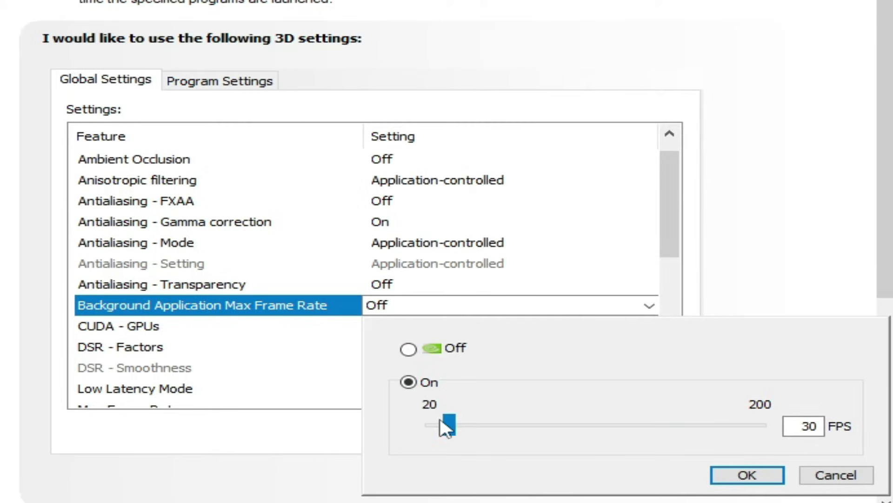
left_click_drag(449, 425, 479, 426)
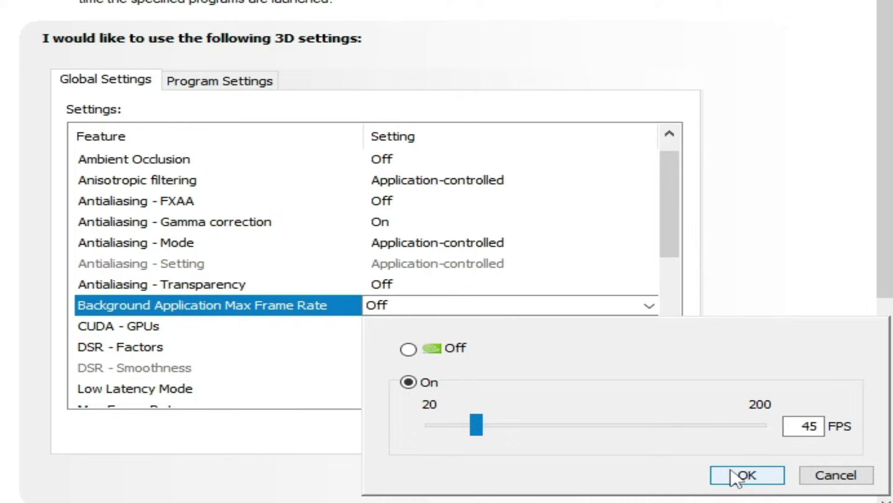
left_click(737, 475)
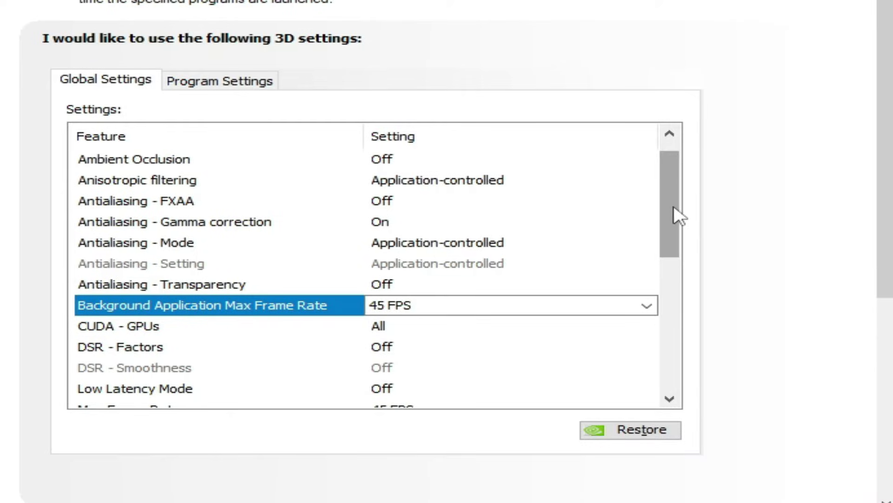
Step: Set the OpenGL rendering GPU to NVIDIA GeForce GTX 750 in the global 3D settings
scroll(628, 251, "down", 3)
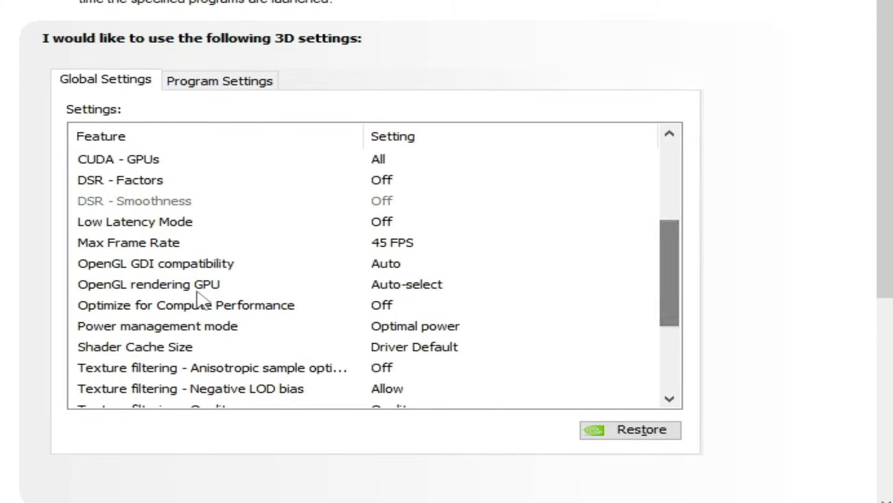
left_click_drag(198, 300, 111, 307)
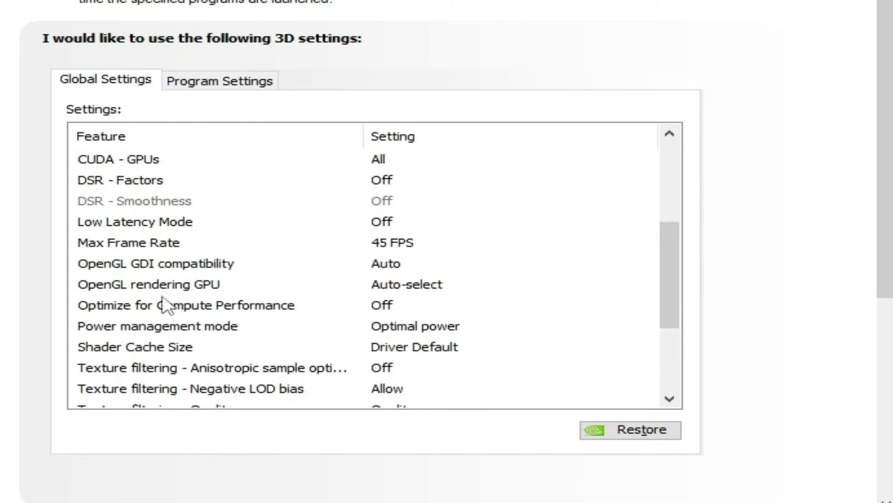
left_click(403, 292)
left_click(403, 292)
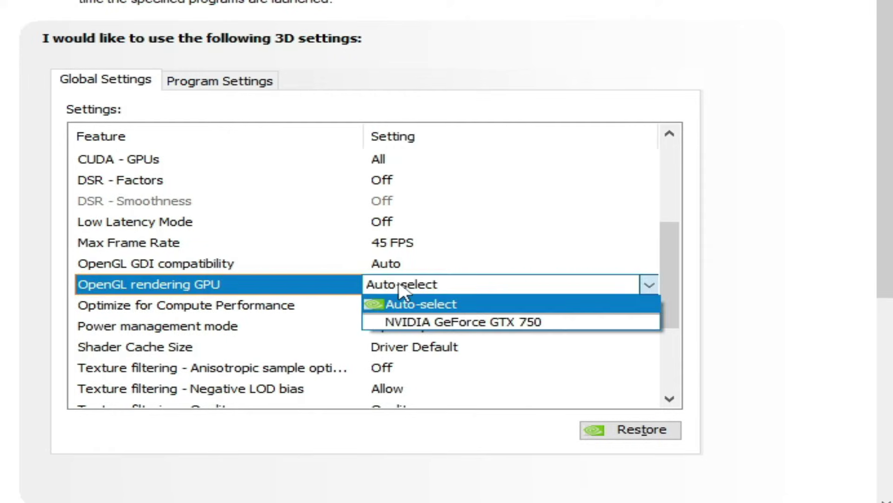
left_click(419, 323)
Step: Set Power management mode to Prefer maximum performance in the global 3D settings
left_click_drag(670, 232, 674, 329)
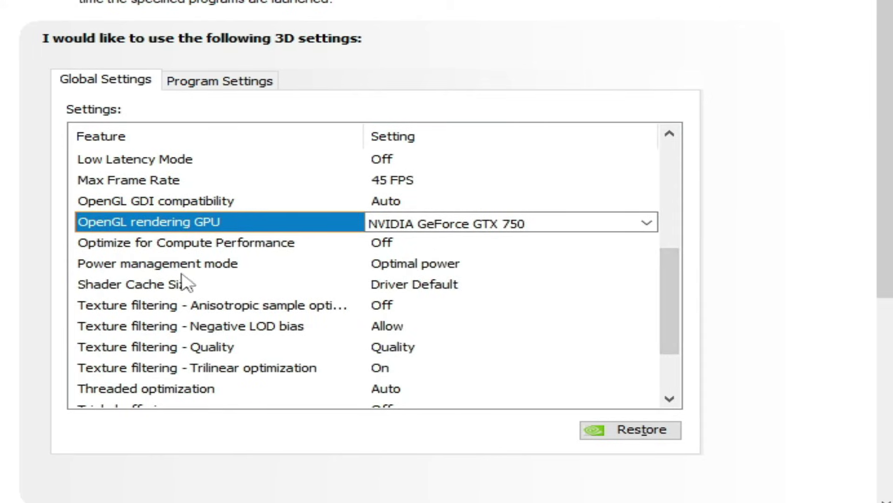
left_click(421, 270)
left_click(421, 269)
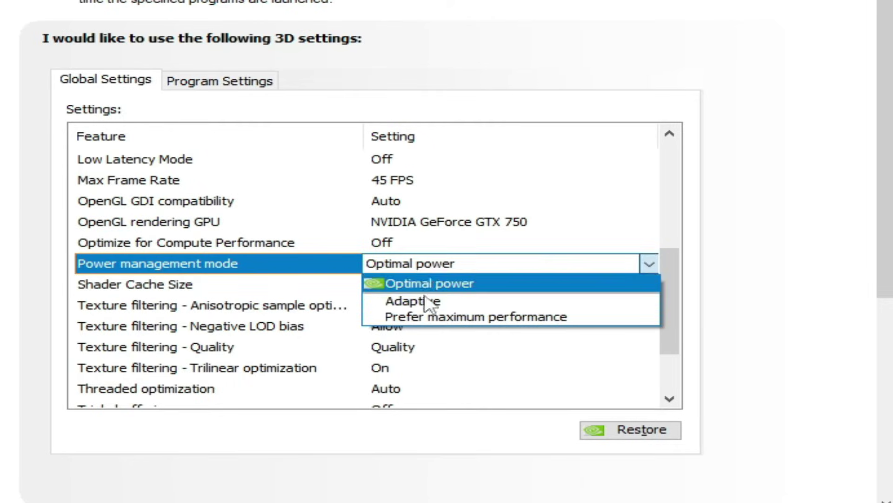
left_click(432, 315)
Step: Set Texture filtering - Quality to High performance in the global 3D settings
left_click_drag(670, 226, 669, 303)
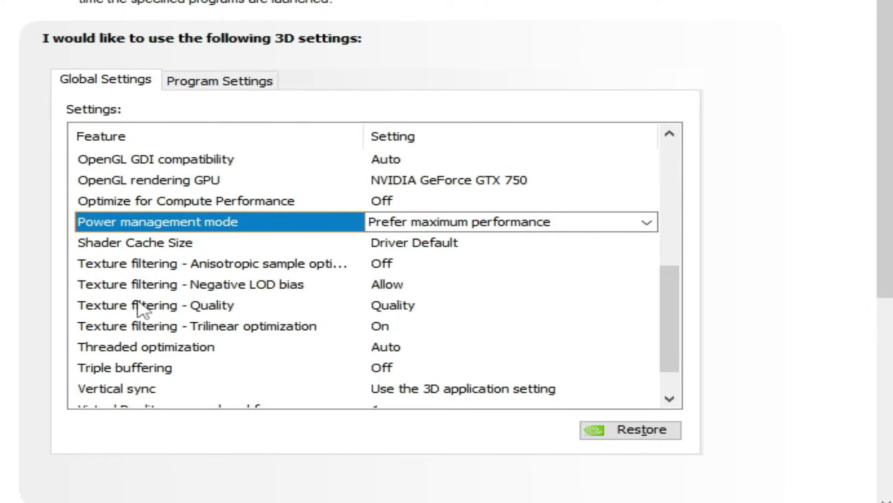
left_click(402, 313)
left_click(403, 313)
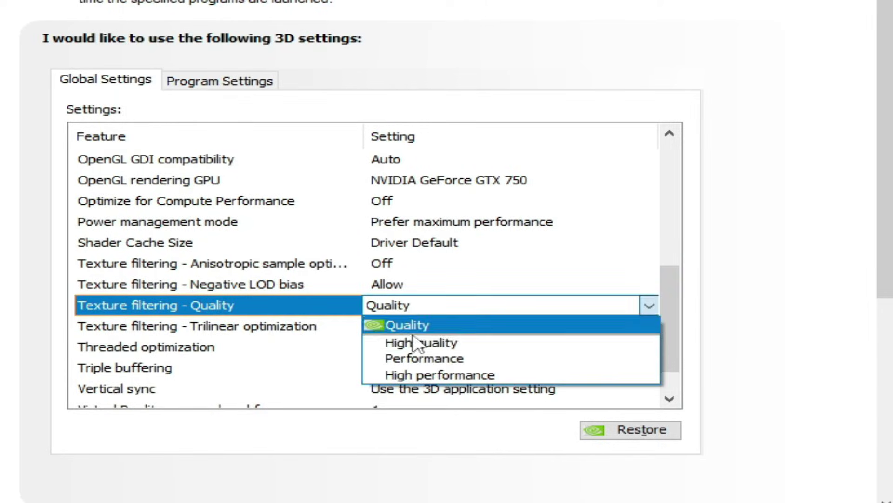
left_click(420, 373)
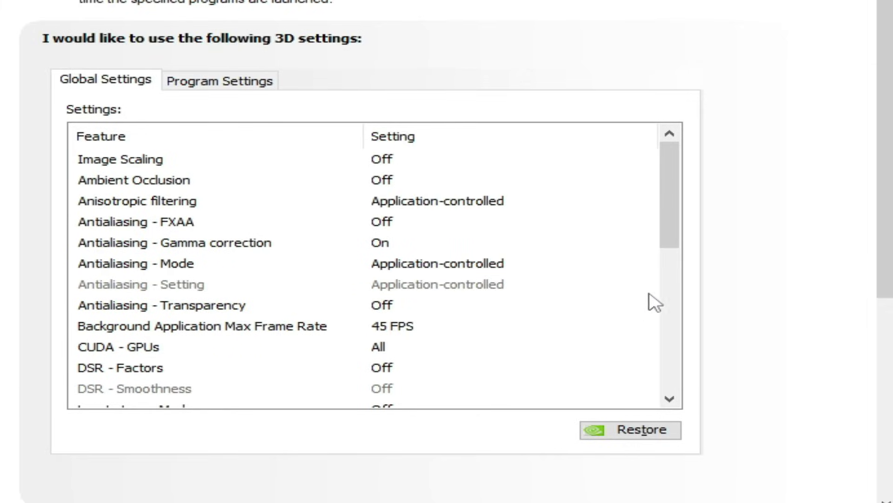
Step: Set Vertical sync to Off in the global 3D settings and apply the changes
scroll(652, 299, "down", 6)
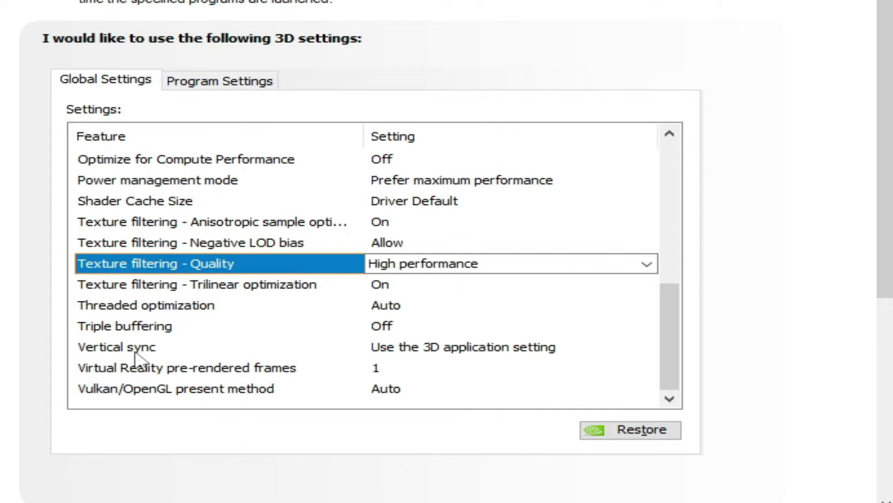
left_click(396, 352)
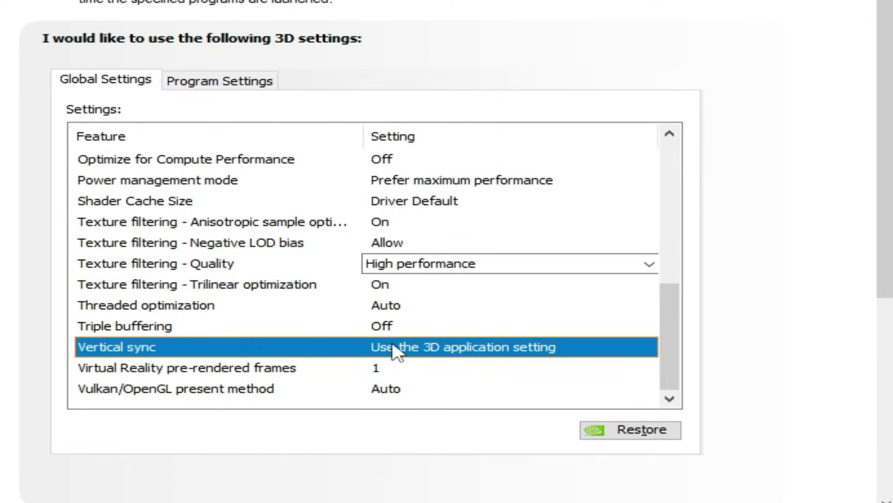
left_click(396, 353)
left_click(402, 385)
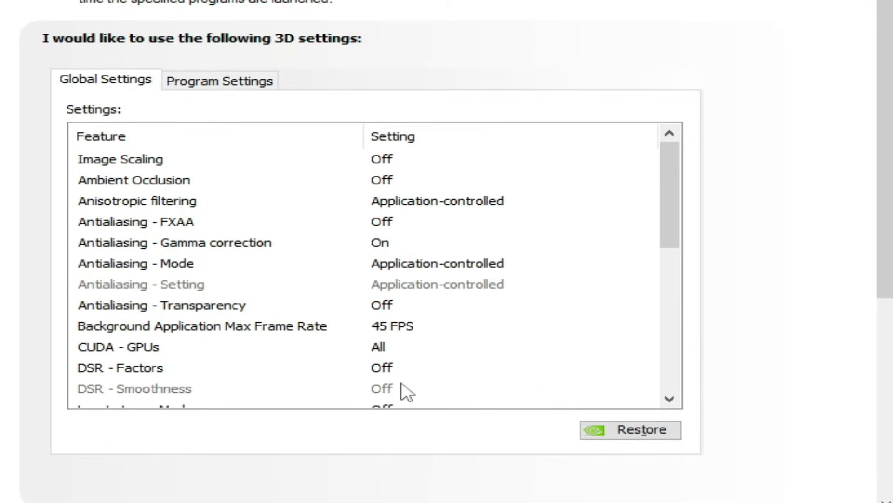
left_click_drag(670, 186, 677, 321)
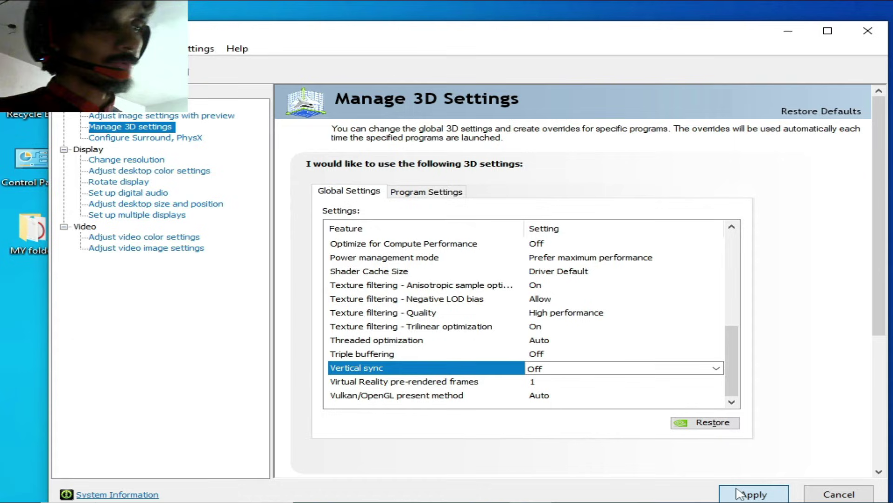
Step: In the image settings with preview, try the preference emphasizing Performance and return to Use the advanced 3D image settings
left_click(140, 124)
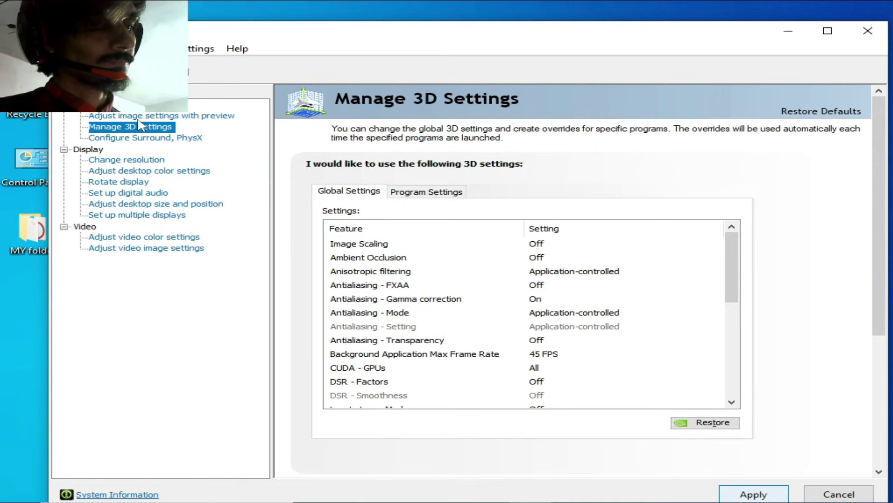
left_click(139, 116)
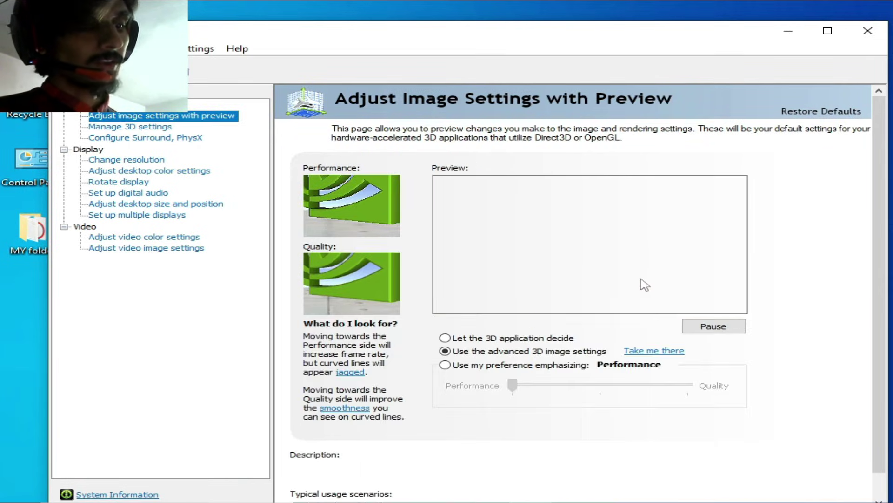
left_click(558, 365)
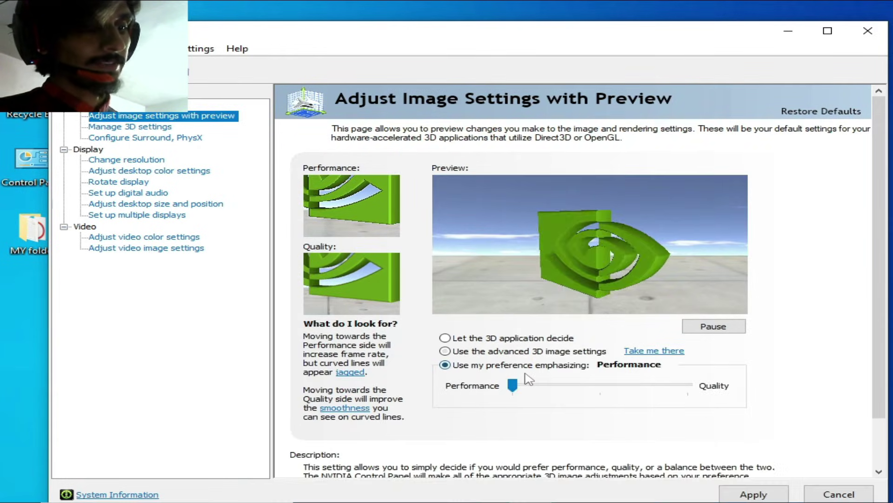
left_click(550, 387)
left_click(549, 387)
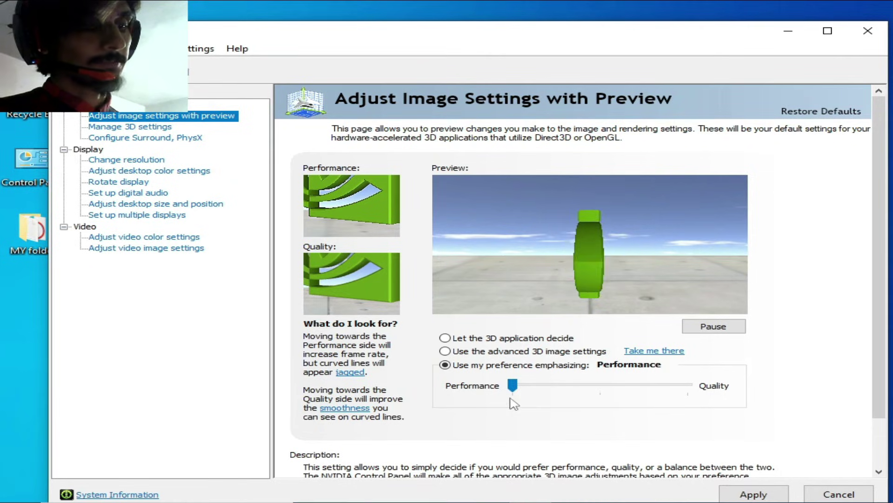
left_click(445, 352)
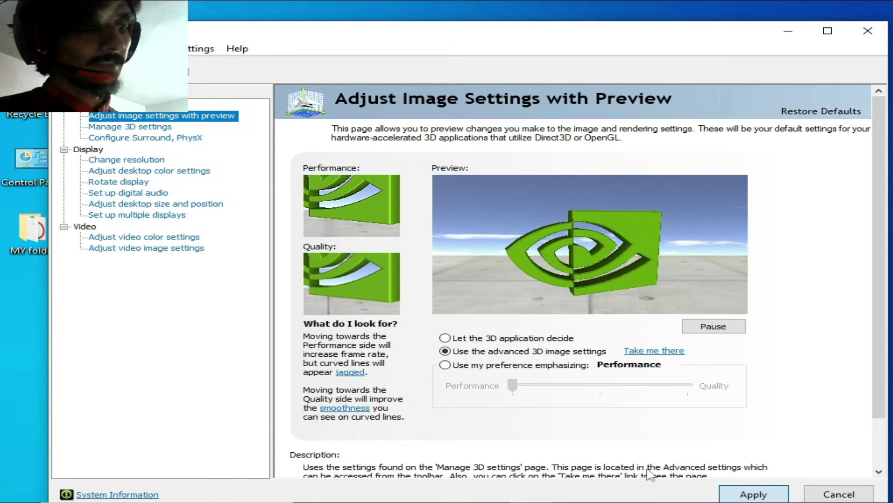
Step: Set the PhysX processor to NVIDIA GeForce GTX 750 in the Surround and PhysX configuration and apply the change
left_click(147, 139)
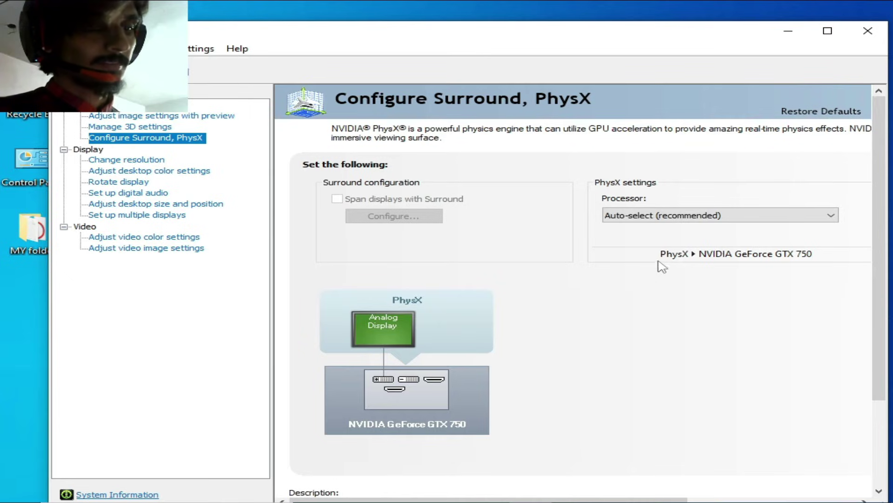
left_click(714, 216)
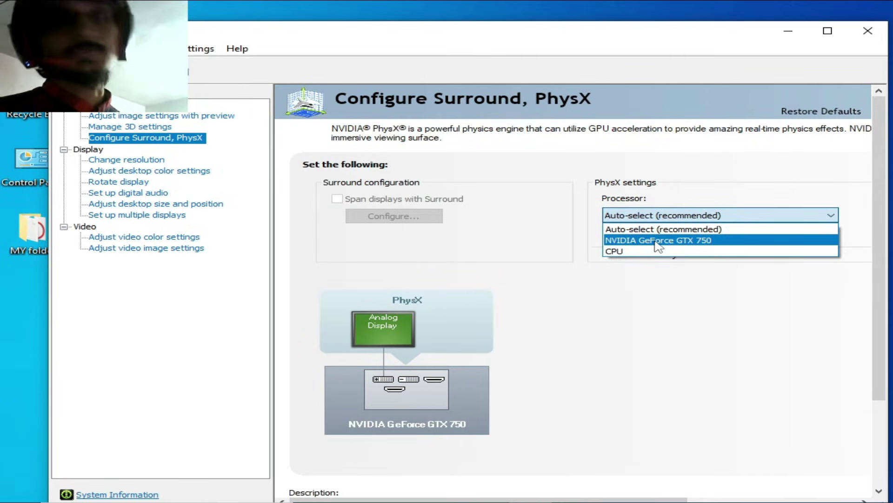
left_click(632, 251)
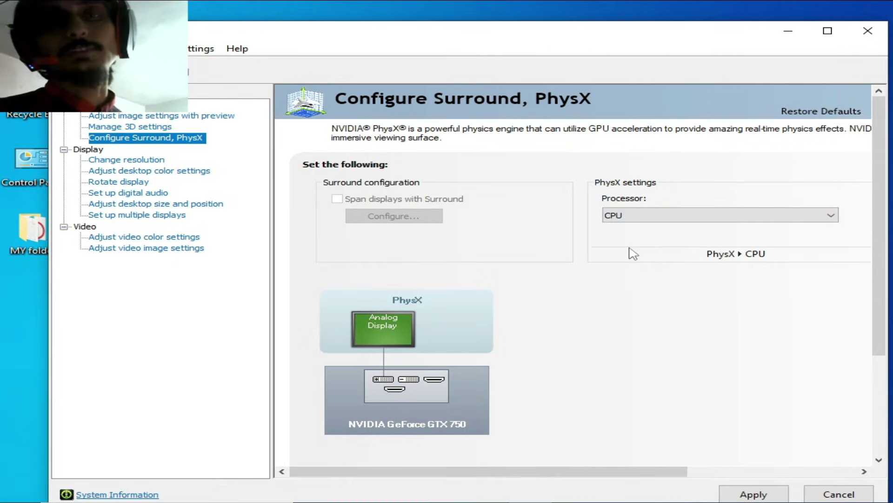
left_click(670, 217)
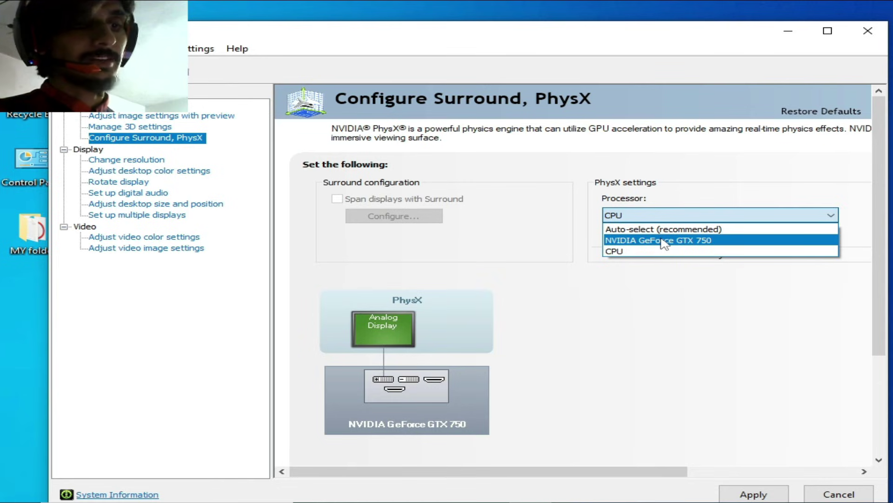
left_click(666, 241)
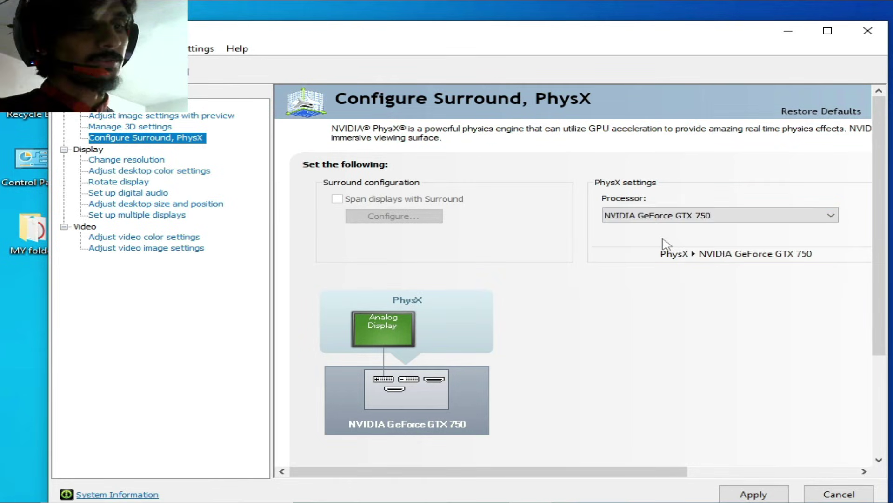
left_click(756, 490)
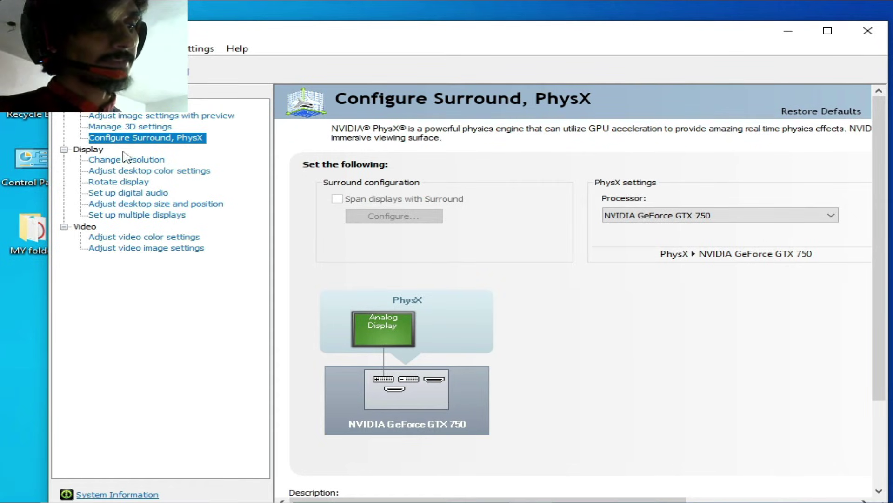
Step: Add the Ryujinx executable from its publish folder as a program to customize in the 3D program settings
left_click(127, 127)
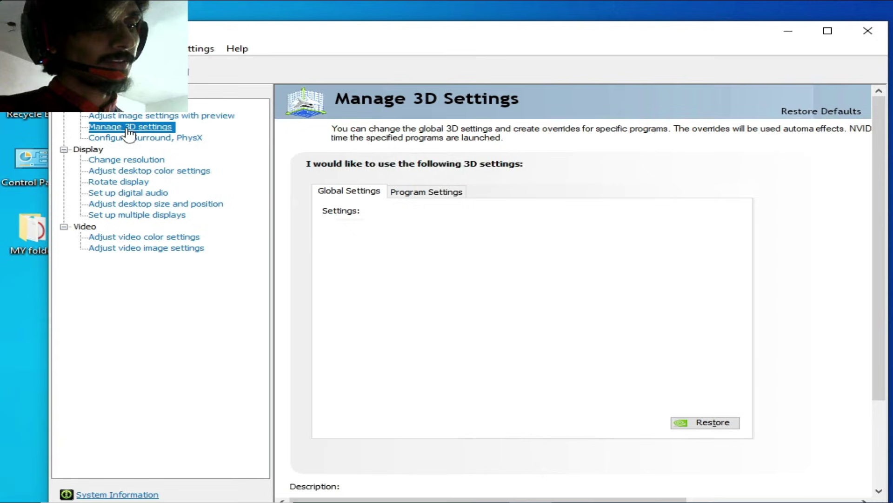
left_click(440, 191)
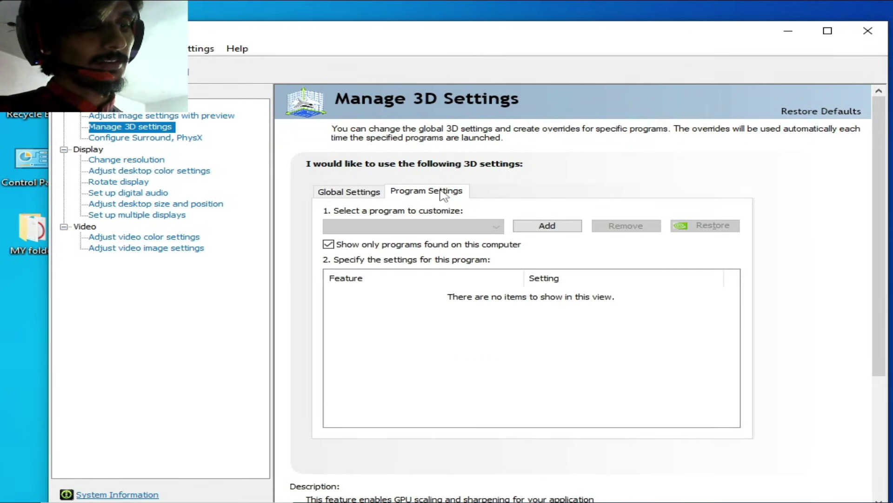
left_click(541, 227)
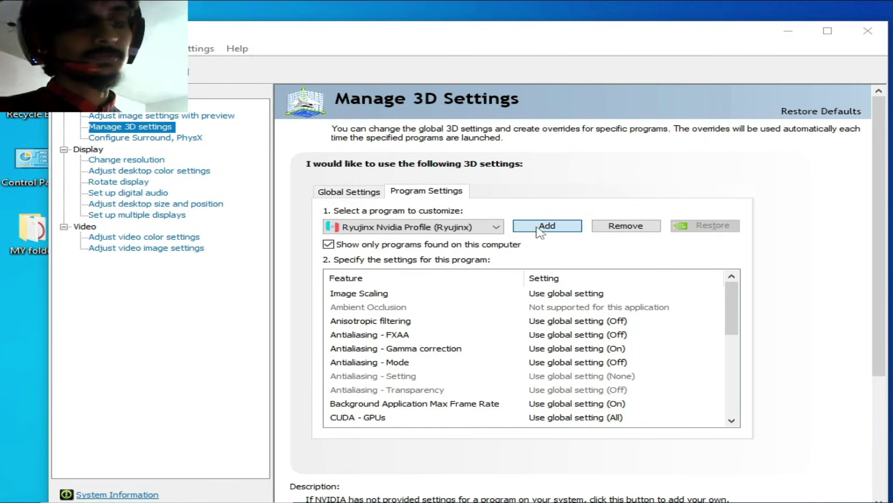
left_click(638, 400)
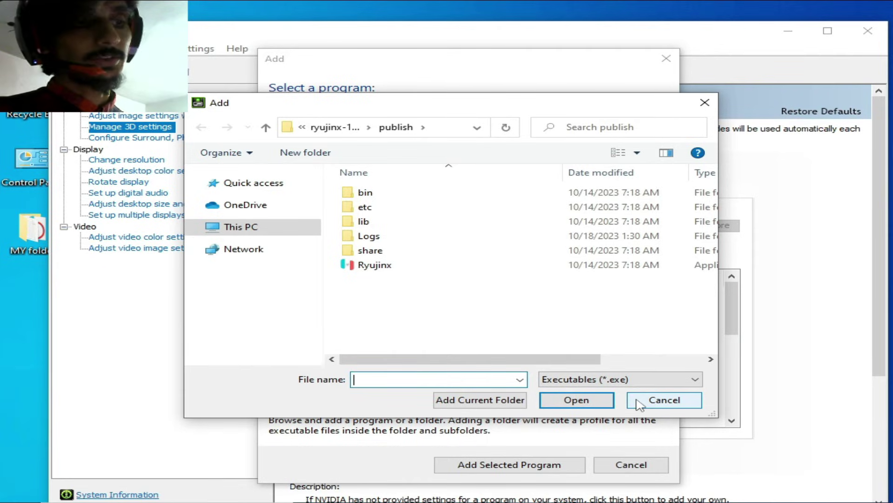
left_click(242, 227)
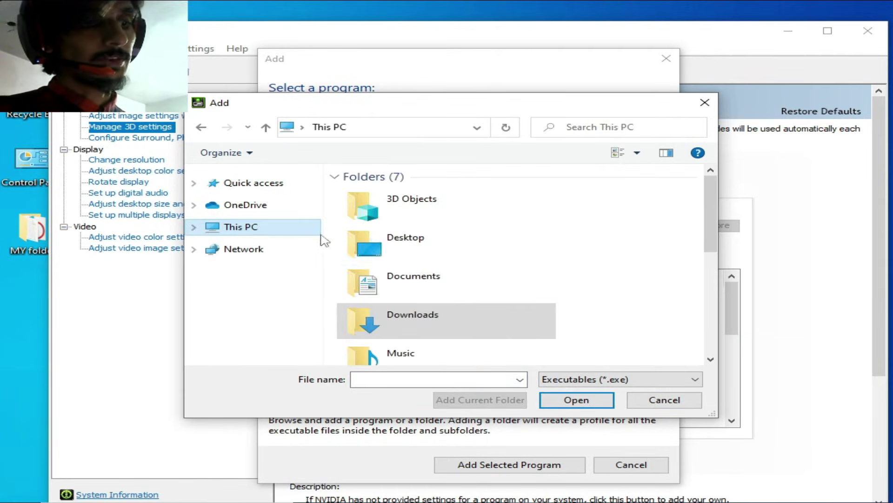
double_click(421, 239)
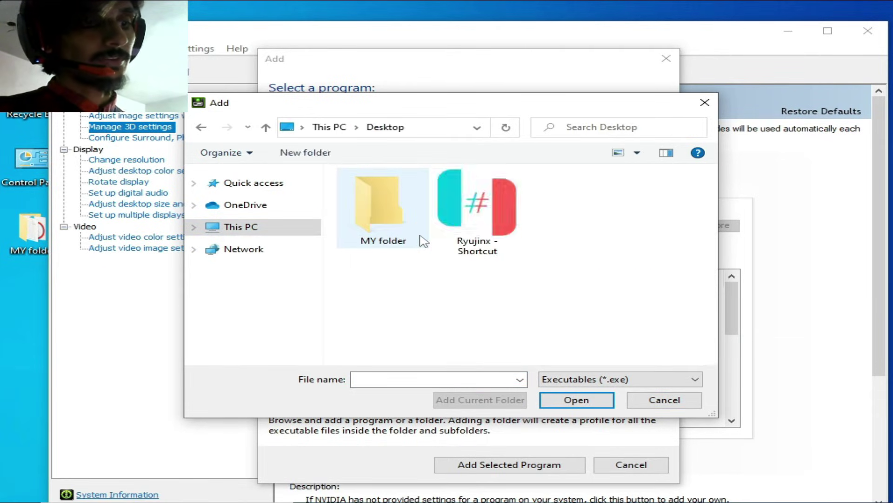
left_click(466, 230)
right_click(479, 212)
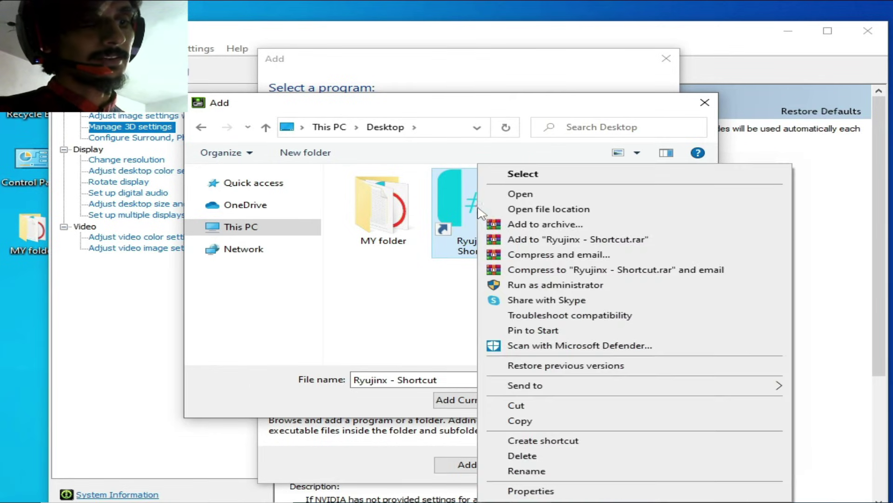
left_click(535, 210)
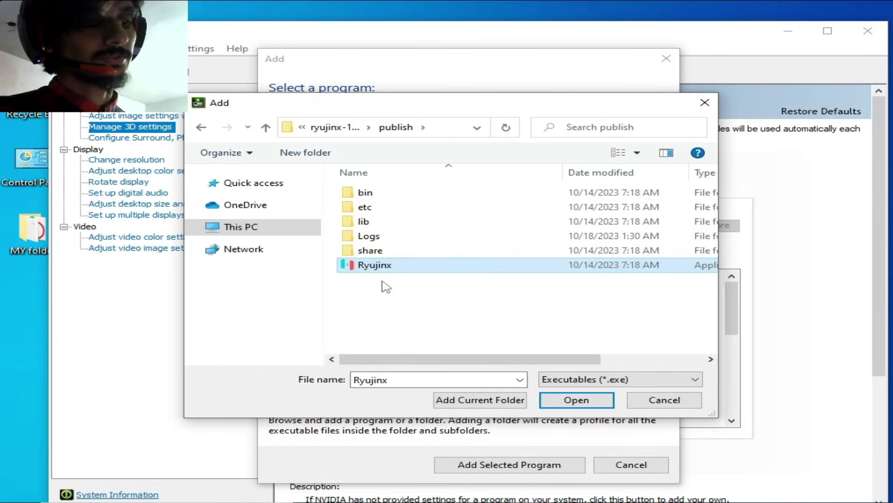
left_click(575, 400)
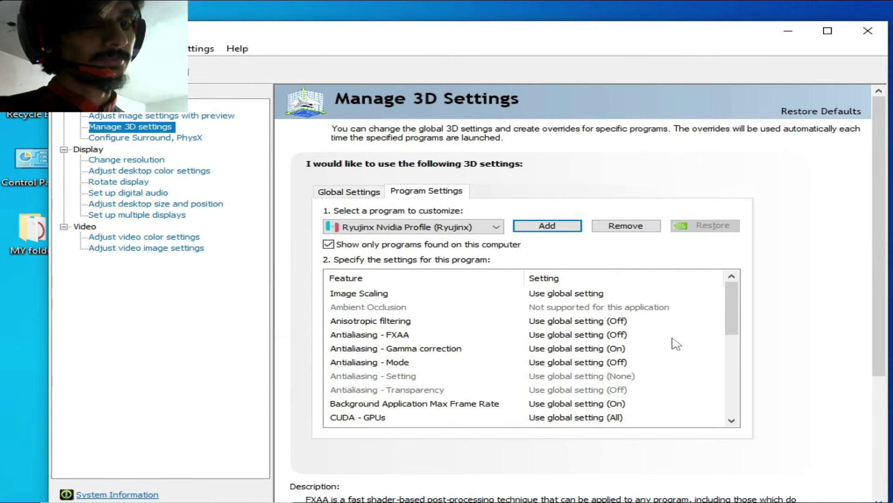
Step: For the Ryujinx program profile, try Threaded optimization On, return it to Off and apply the change
left_click_drag(732, 300, 747, 399)
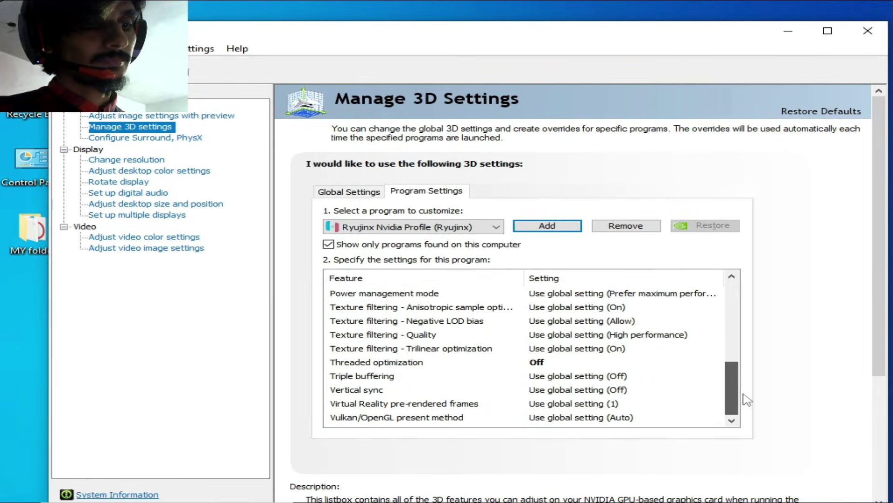
left_click(535, 362)
left_click(540, 363)
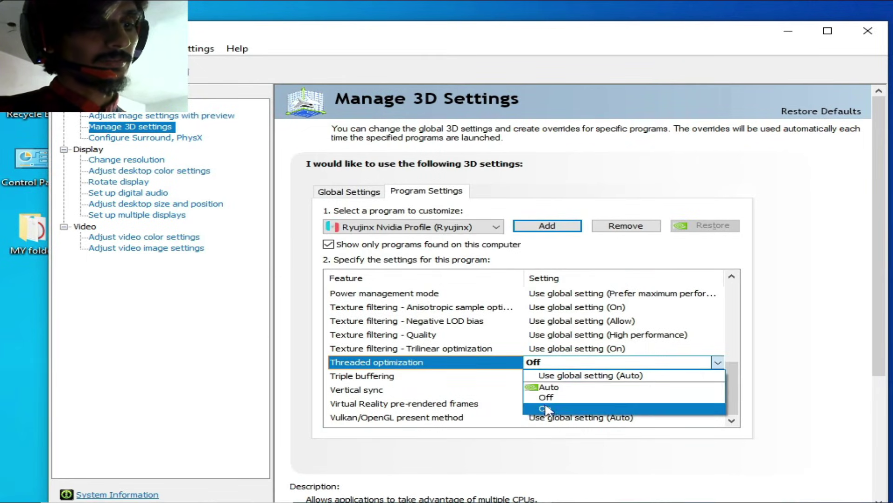
left_click(545, 409)
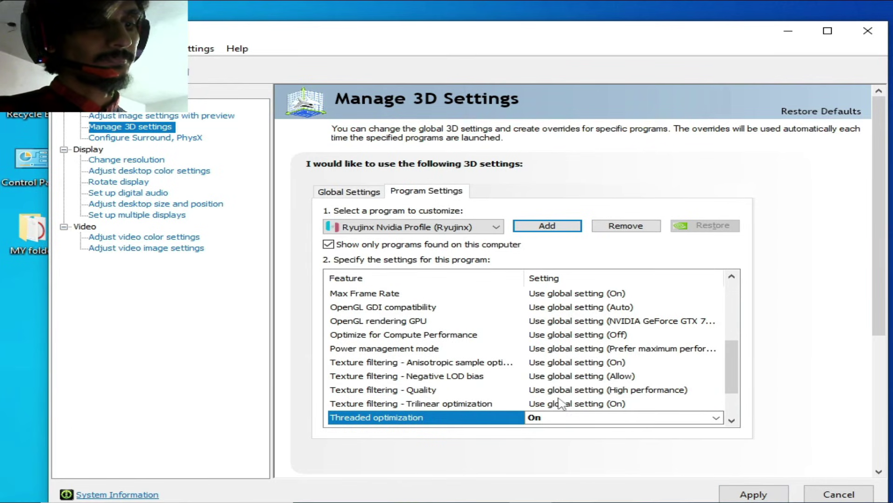
left_click(555, 416)
left_click(556, 454)
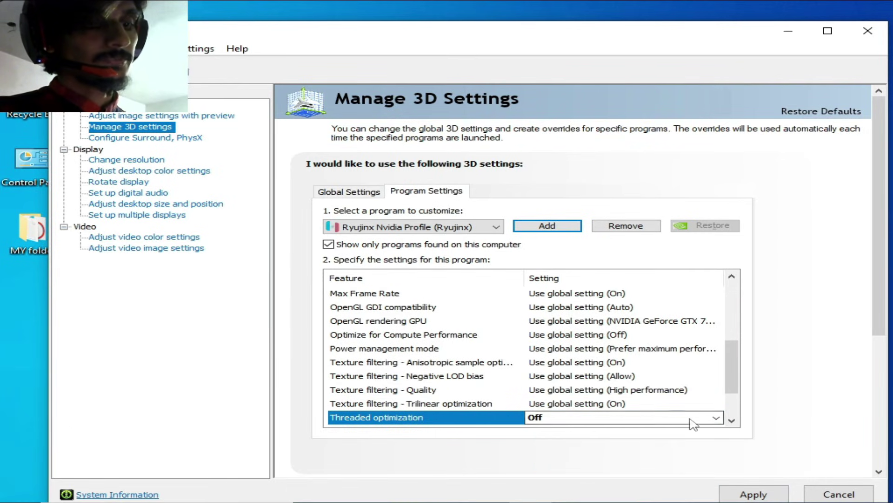
left_click(750, 494)
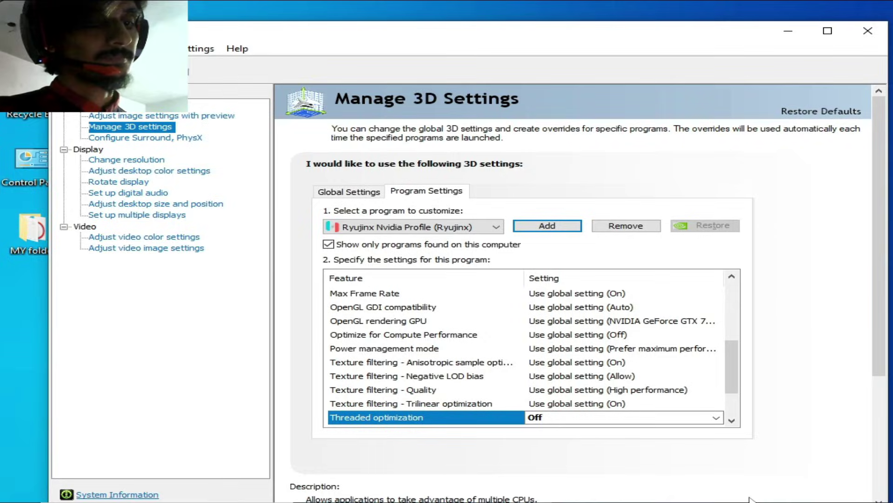
Step: Close the NVIDIA Control Panel and launch Ryujinx from its desktop shortcut
left_click(868, 31)
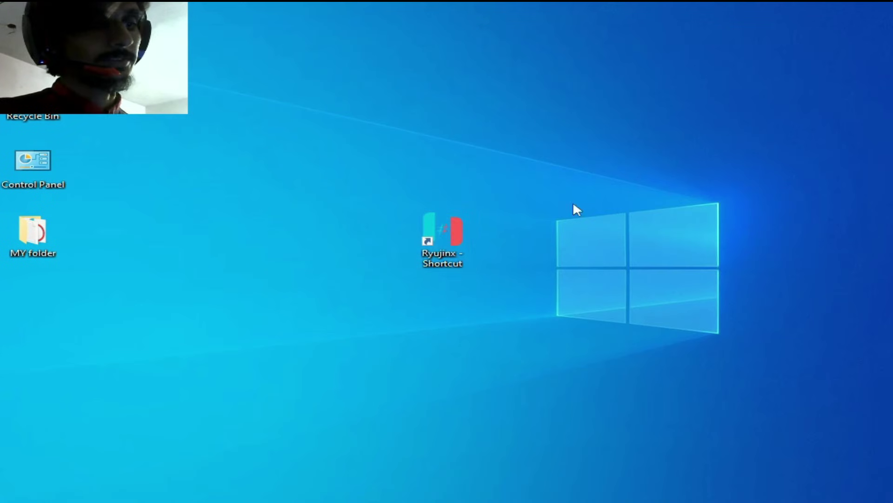
right_click(436, 236)
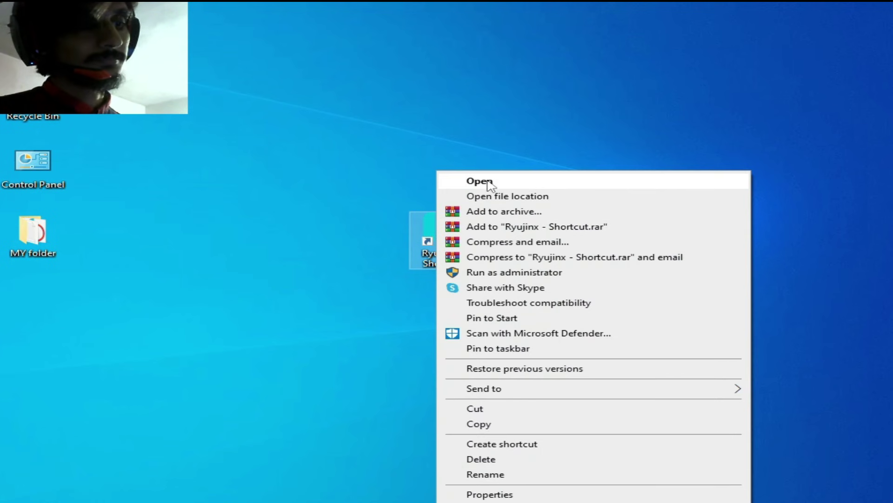
left_click(490, 185)
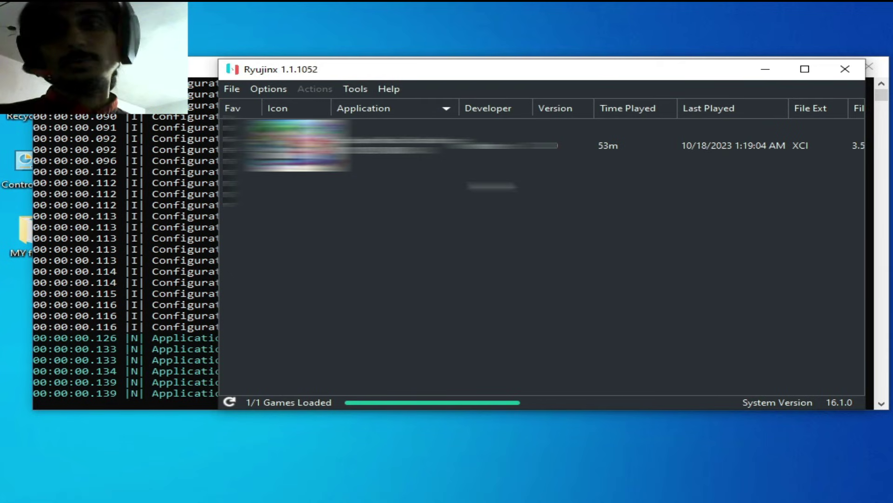
left_click(466, 145)
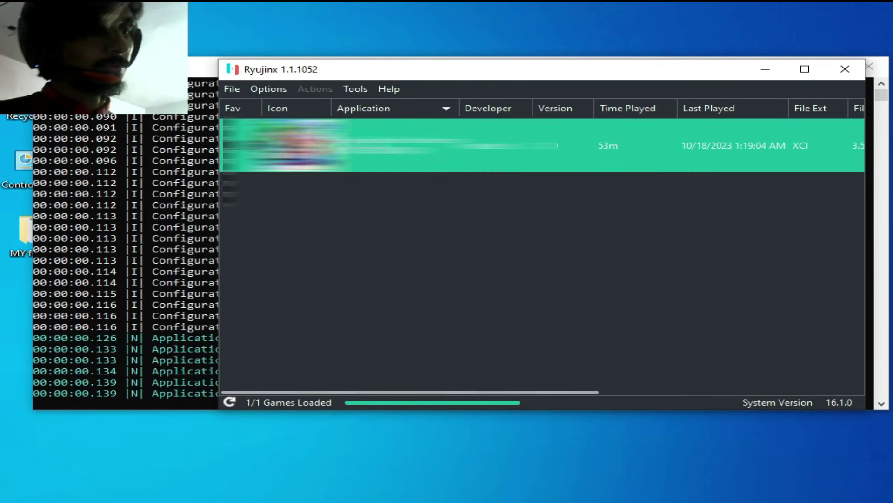
Step: Open the Ryujinx settings and review the System options, including VSync, memory manager mode and hacks
left_click(268, 89)
left_click(288, 198)
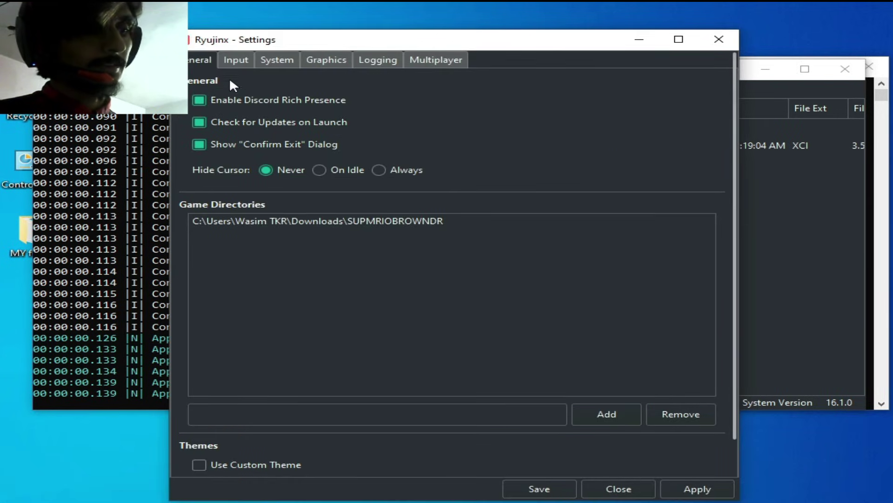
left_click(273, 58)
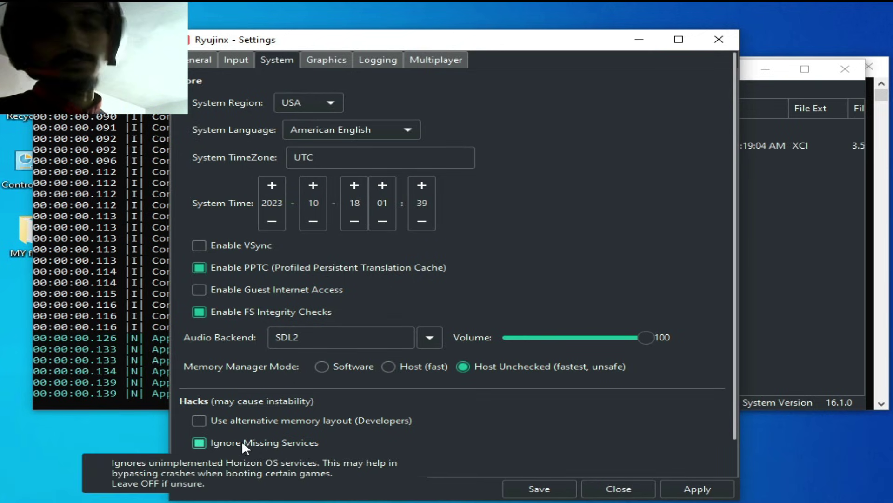
Step: In the Ryujinx graphics settings, try the OpenGL backend, return to Vulkan and save the settings
left_click(338, 54)
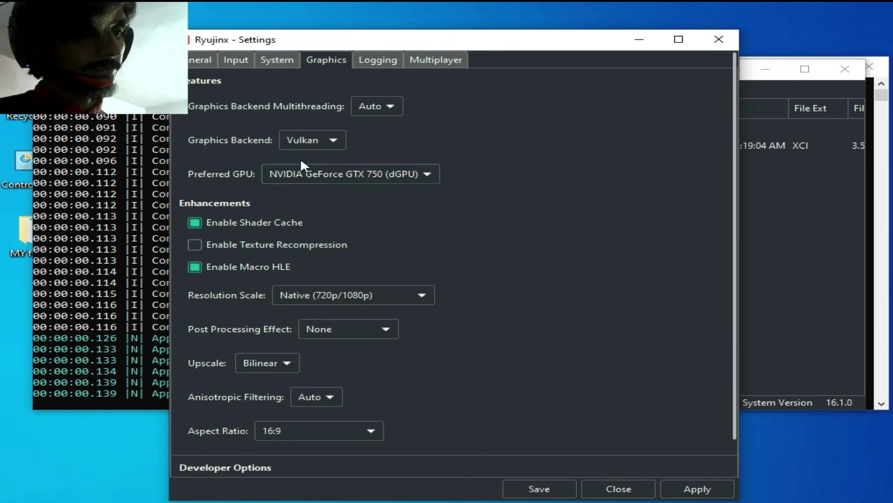
left_click(324, 142)
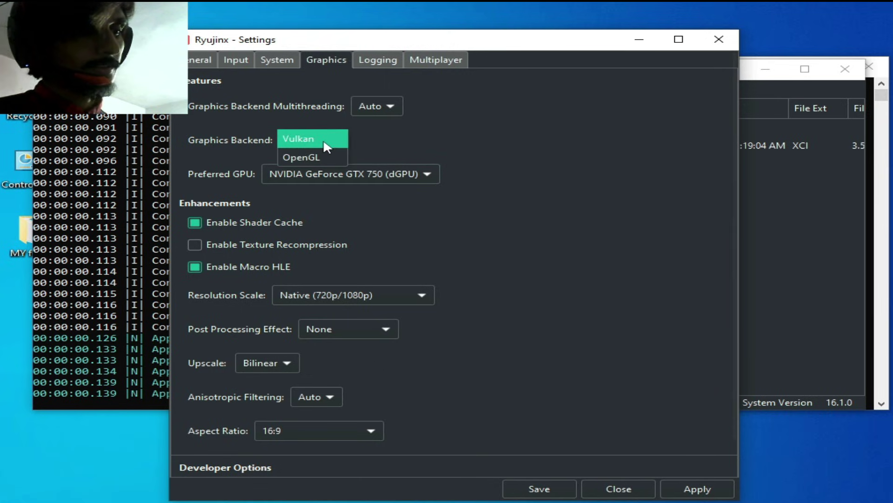
left_click(327, 160)
left_click(329, 139)
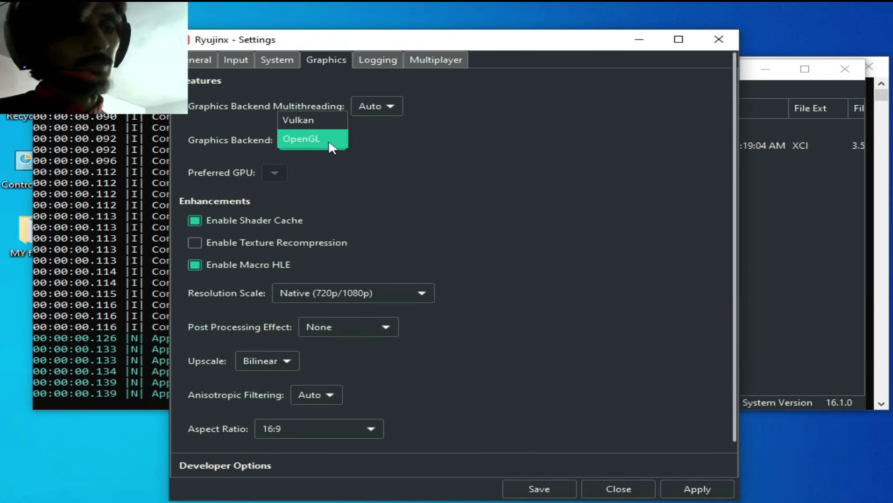
left_click(318, 123)
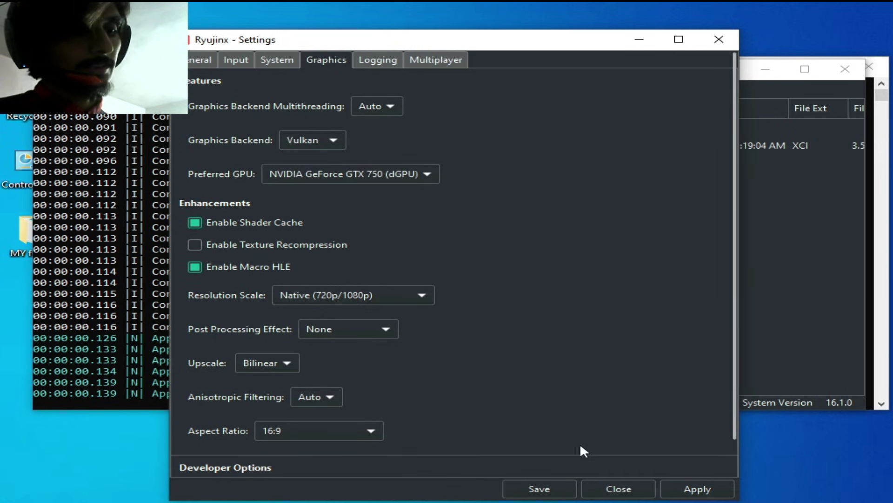
left_click(682, 483)
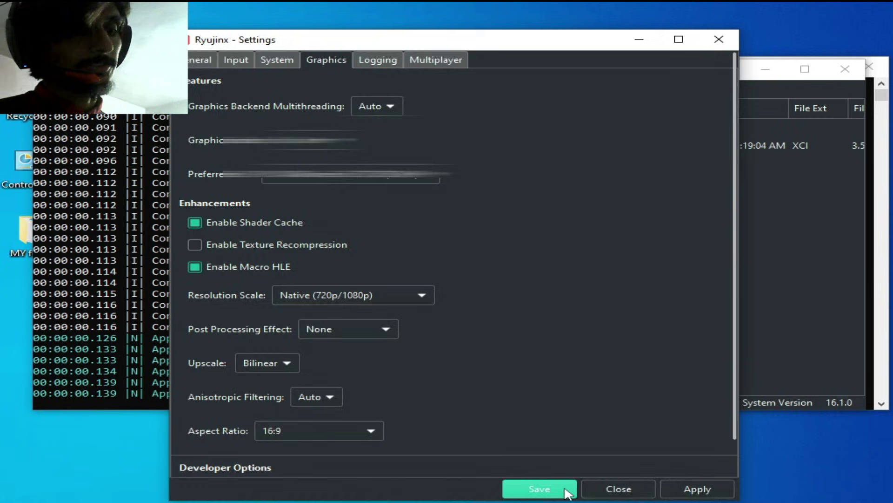
left_click(568, 489)
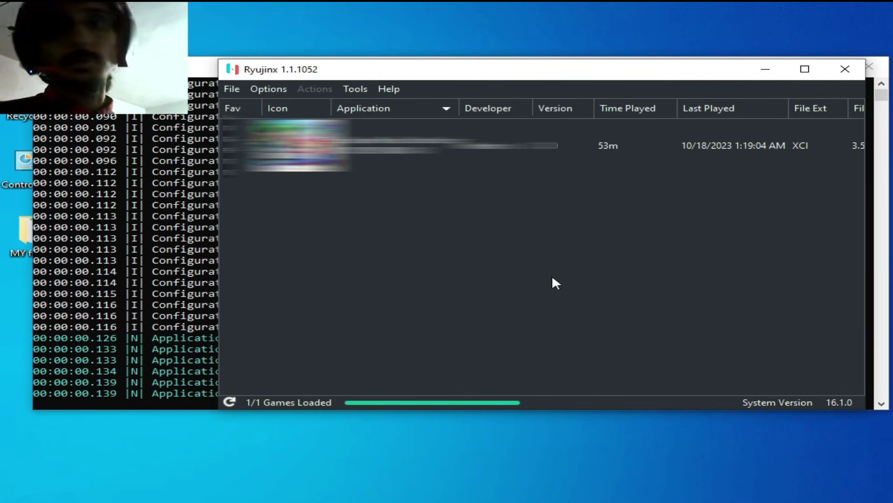